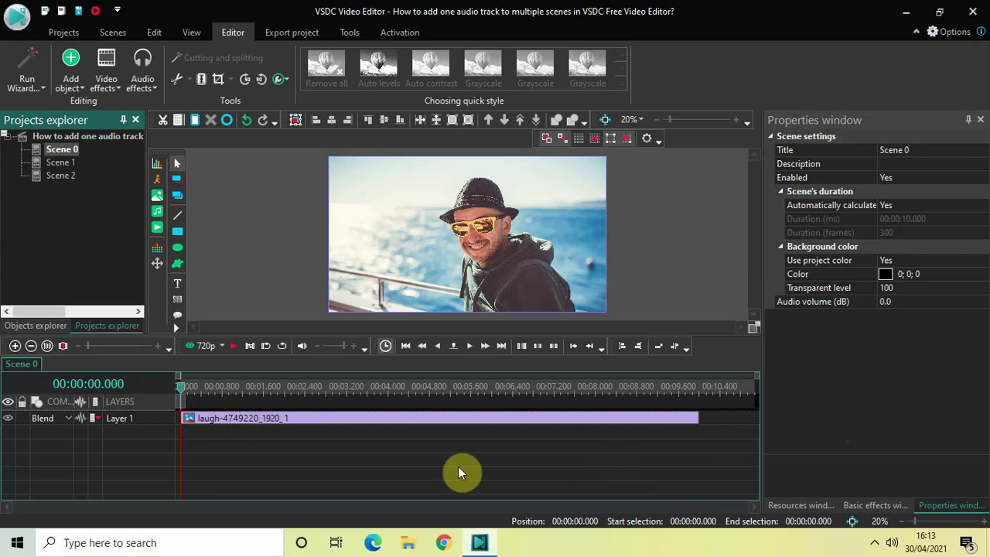
Step: Preview Scenes 1 and 2, then return to Scene 0
{"action": "left_click", "coordinate": [61, 163]}
{"action": "left_click", "coordinate": [64, 176]}
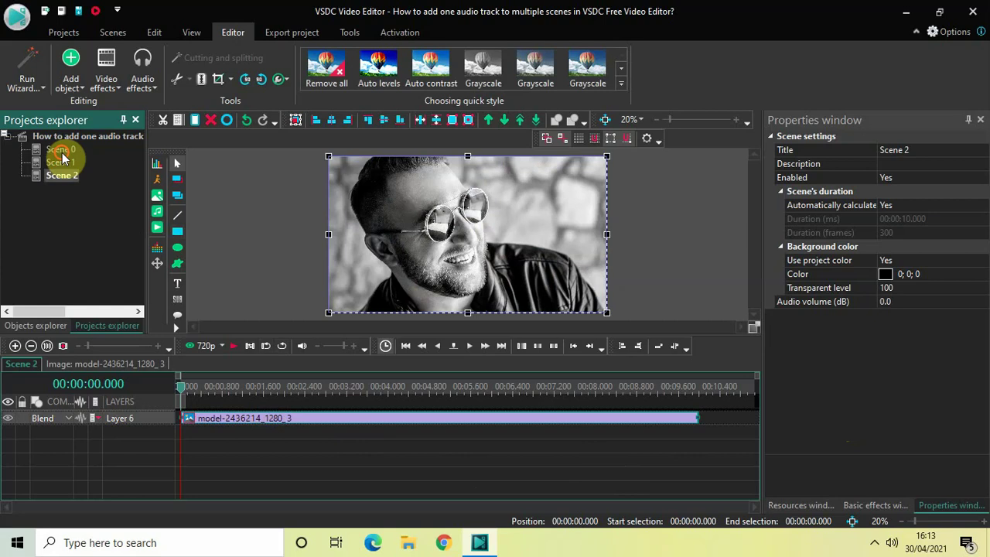
{"action": "left_click", "coordinate": [62, 151]}
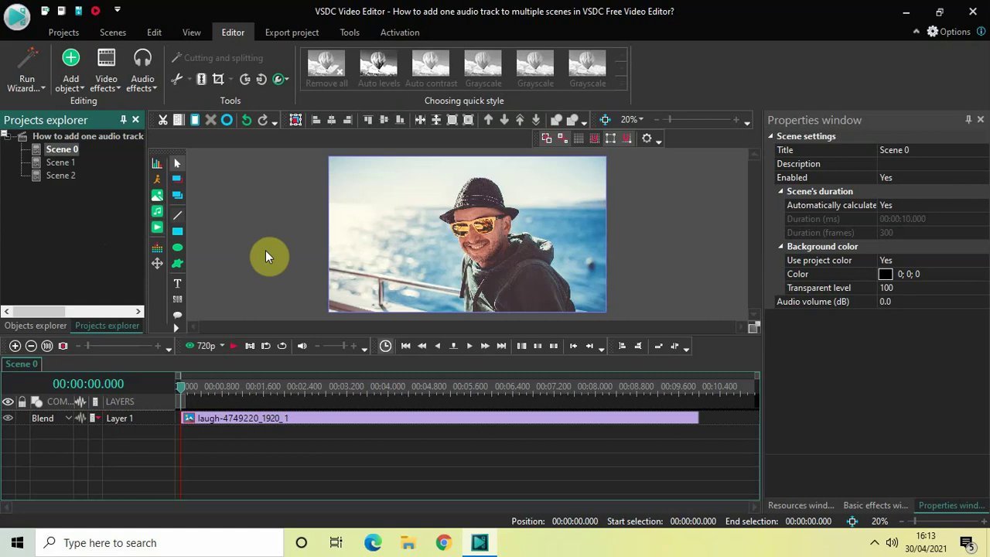
{"action": "left_click", "coordinate": [276, 453]}
Step: Add the Galactic Damages - Jingle Punks audio file from the Creative Common folder
{"action": "left_click", "coordinate": [74, 77]}
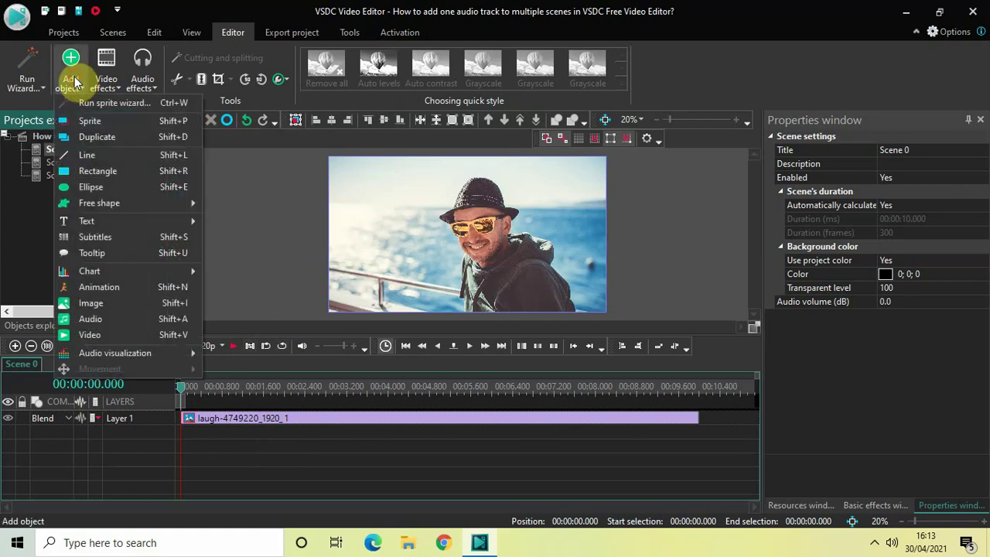
{"action": "left_click", "coordinate": [117, 319]}
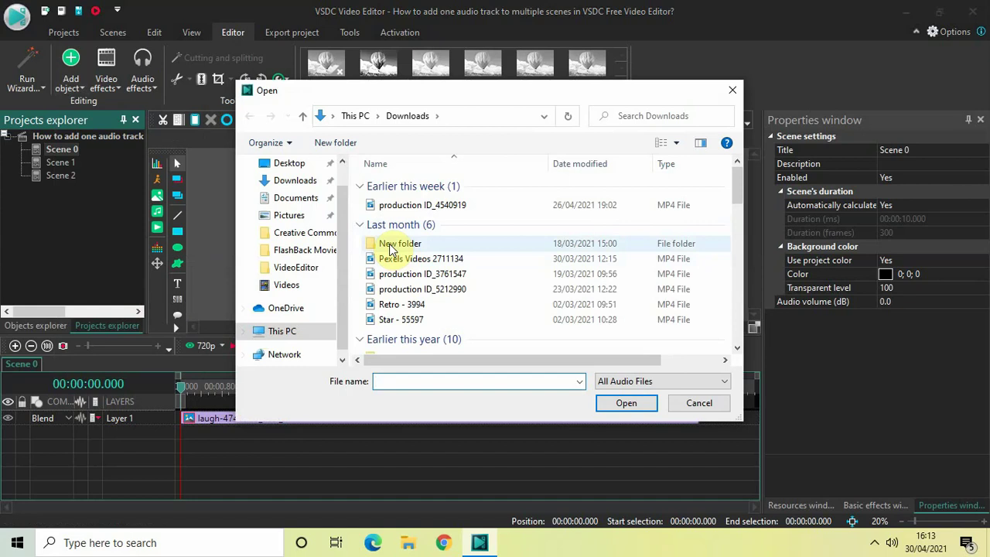
{"action": "left_click", "coordinate": [301, 235]}
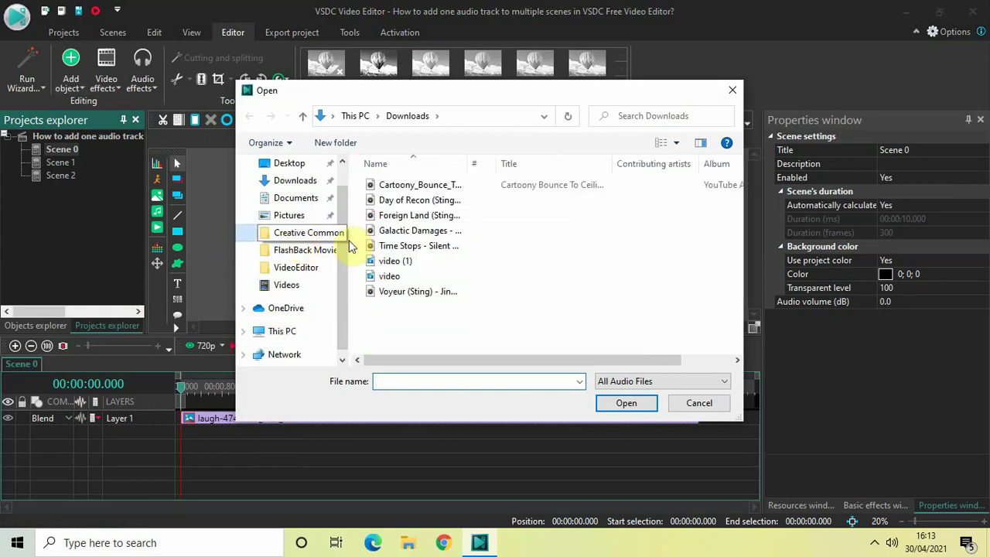
{"action": "left_click", "coordinate": [434, 232]}
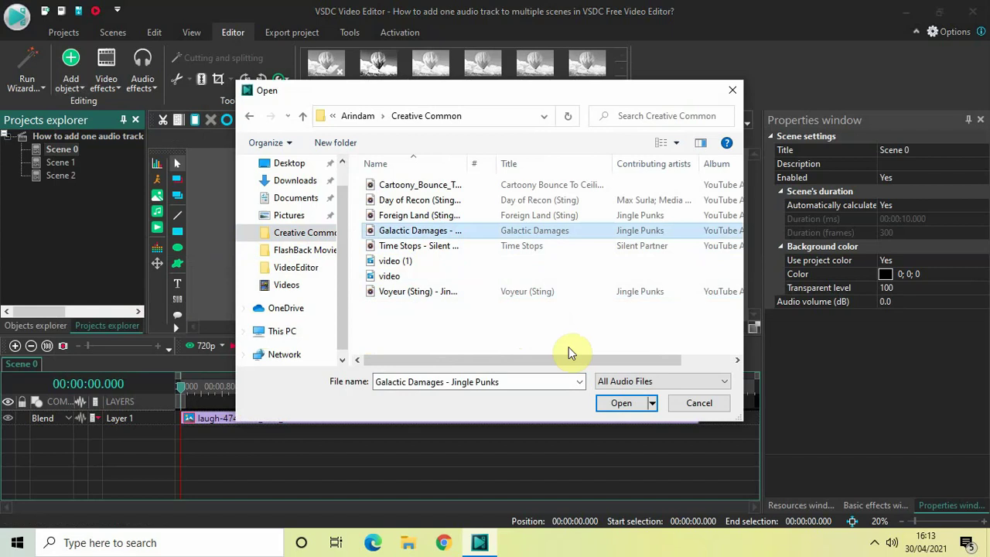
{"action": "left_click", "coordinate": [621, 403]}
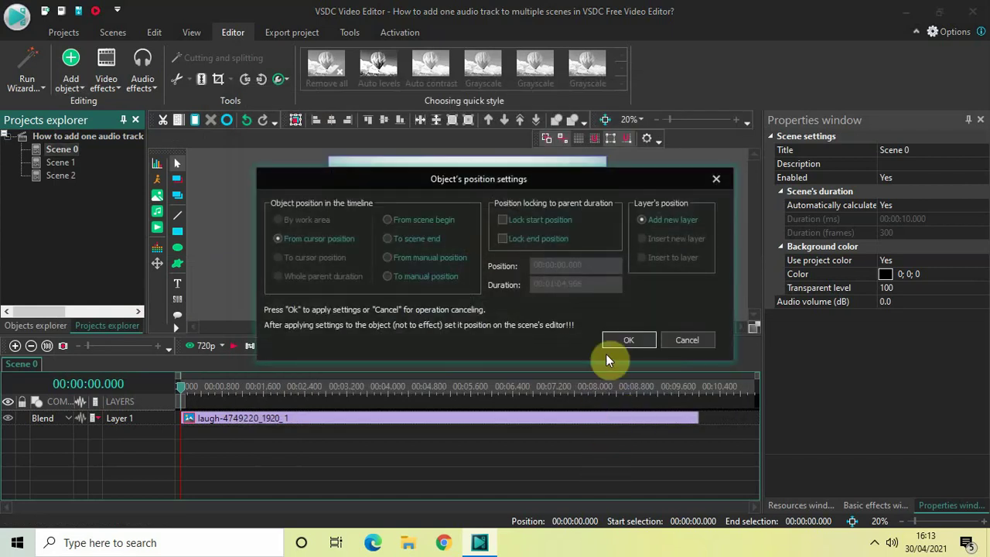
Step: Accept the default placement and move the audio clip onto a new layer below the laugh image
{"action": "left_click", "coordinate": [613, 343]}
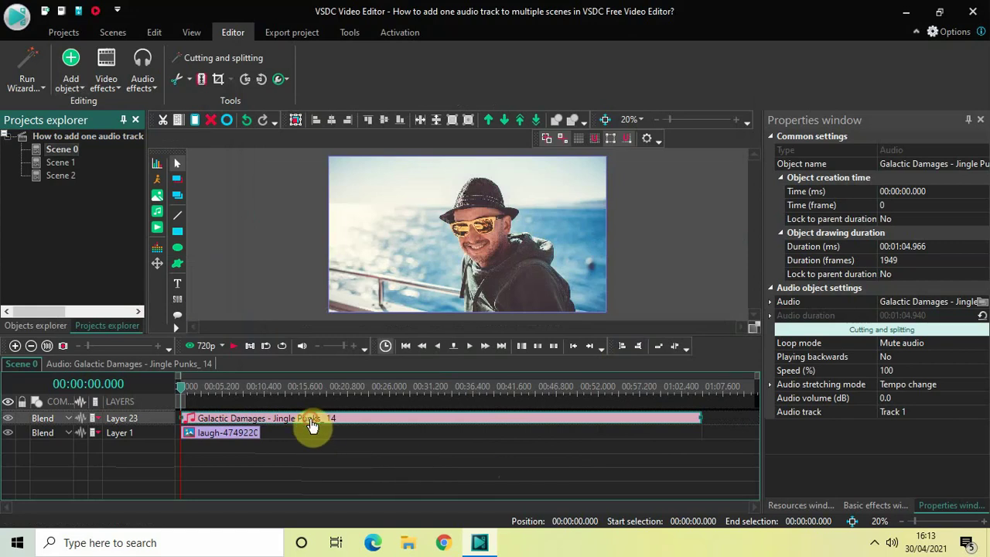
{"action": "left_click_drag", "start_coordinate": [308, 418], "coordinate": [248, 477]}
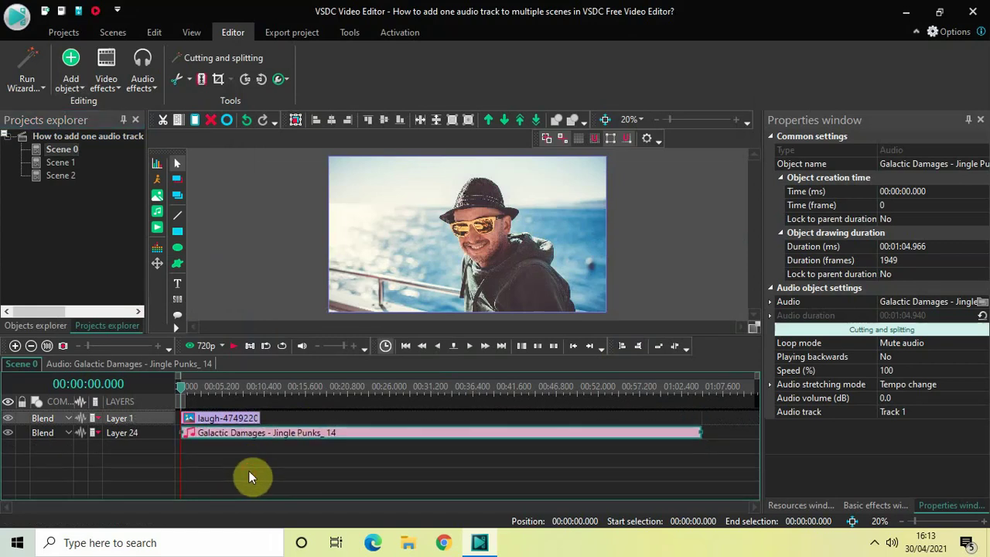
{"action": "left_click", "coordinate": [248, 474]}
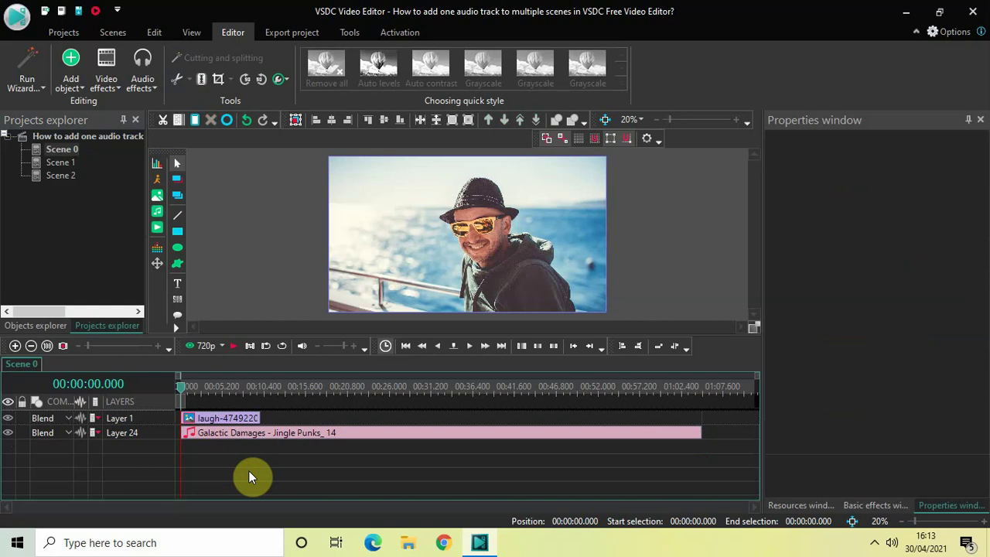
{"action": "left_click", "coordinate": [212, 422]}
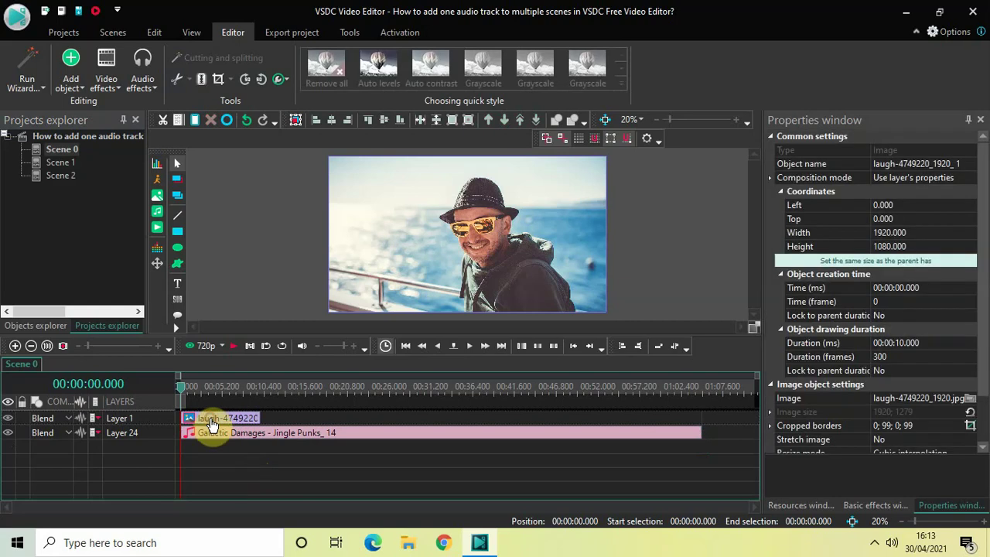
{"action": "left_click", "coordinate": [285, 433]}
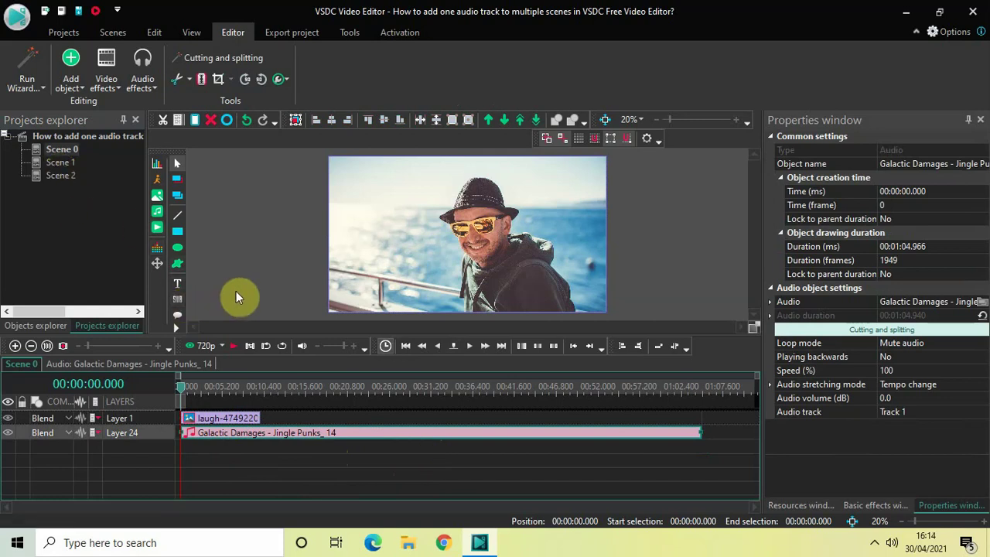
Step: Split the audio at 00:00:10.000 into Jingle Punks_14 and Jingle Punks_15
{"action": "left_click_drag", "start_coordinate": [87, 345], "coordinate": [135, 344]}
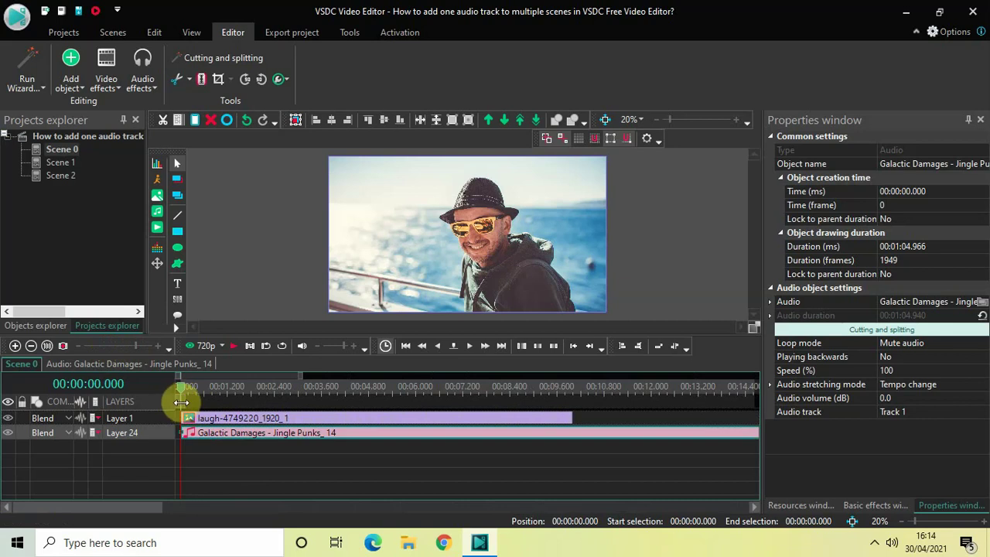
{"action": "left_click_drag", "start_coordinate": [183, 402], "coordinate": [576, 392]}
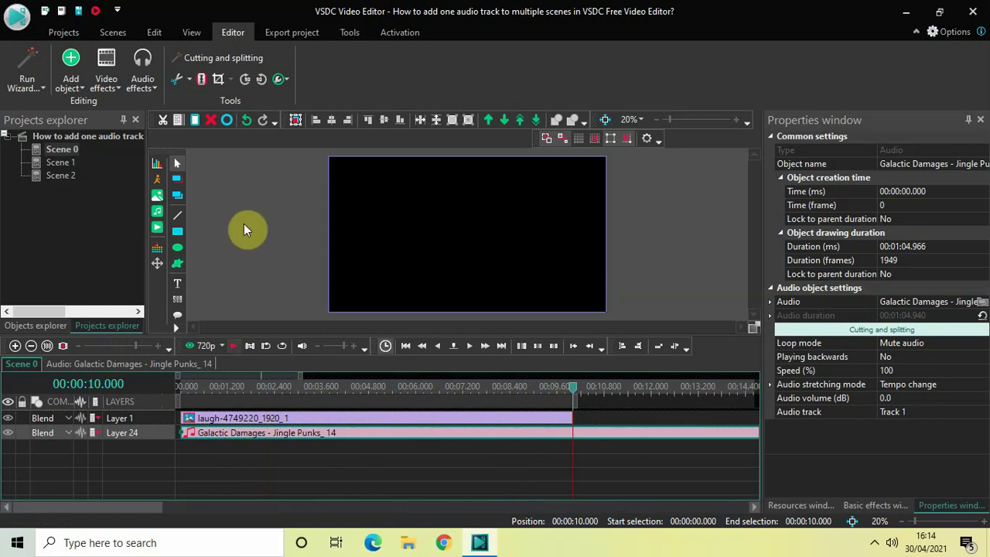
{"action": "left_click", "coordinate": [201, 78]}
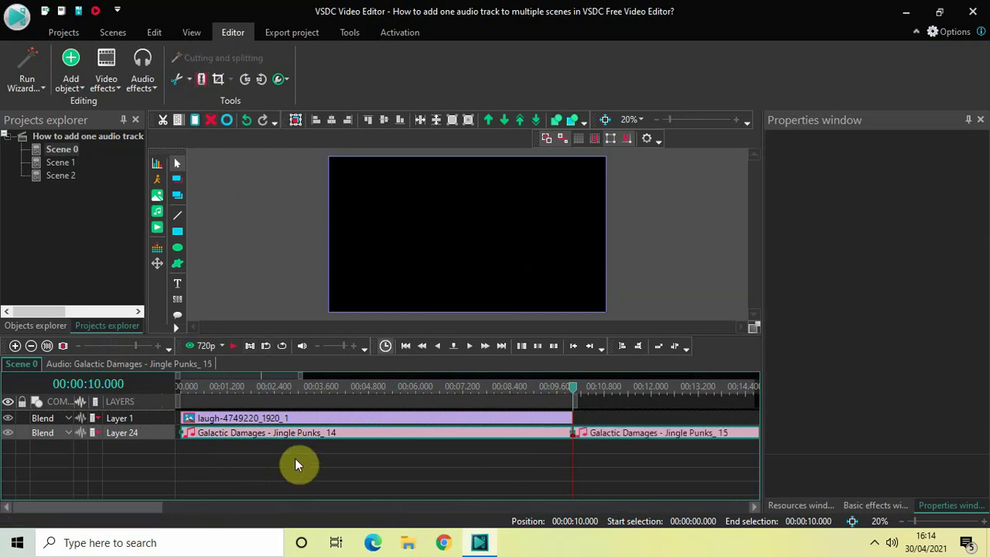
{"action": "left_click", "coordinate": [407, 487]}
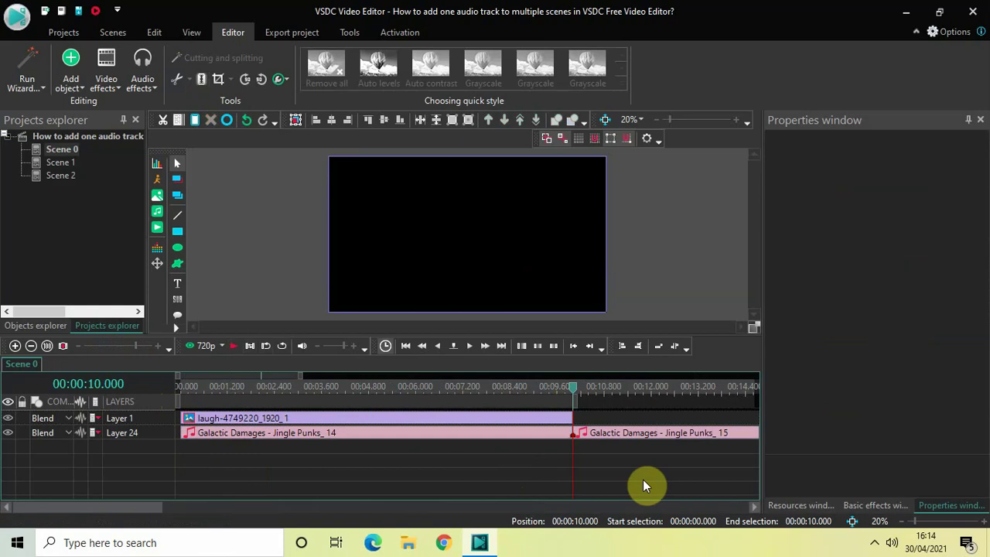
Step: Move Jingle Punks_15 onto its own layer and cut it out of Scene 0
{"action": "left_click_drag", "start_coordinate": [655, 440], "coordinate": [656, 458]}
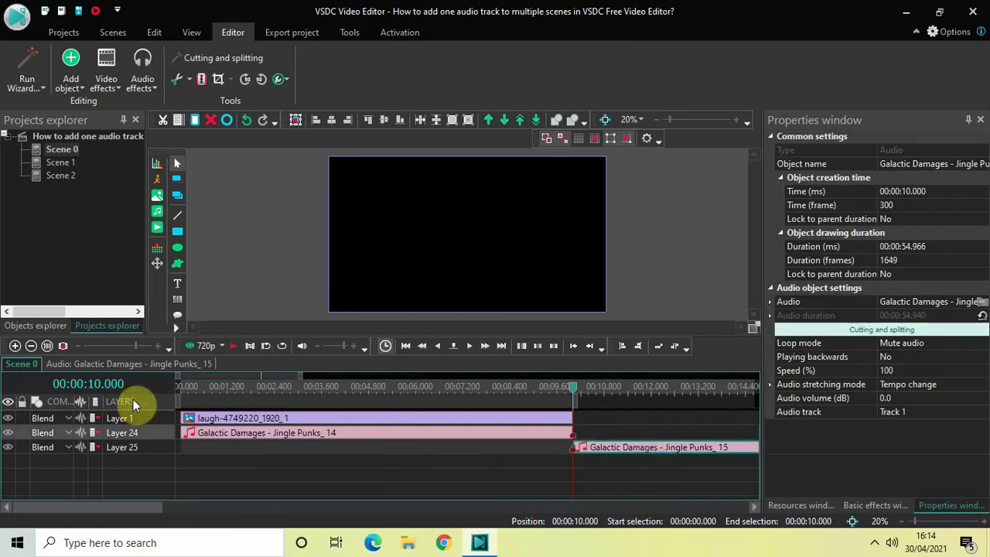
{"action": "left_click_drag", "start_coordinate": [135, 344], "coordinate": [67, 346]}
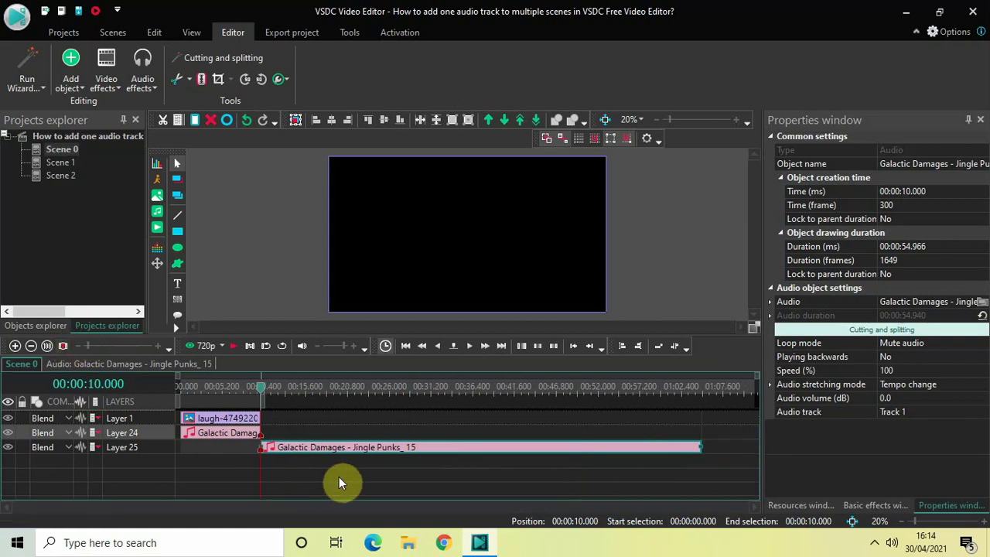
{"action": "right_click", "coordinate": [424, 453]}
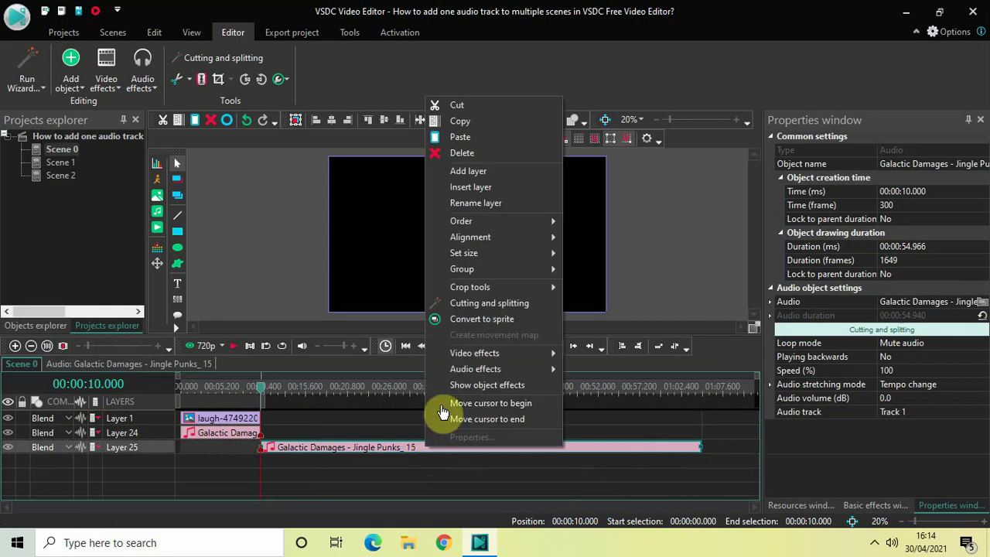
{"action": "left_click", "coordinate": [496, 104]}
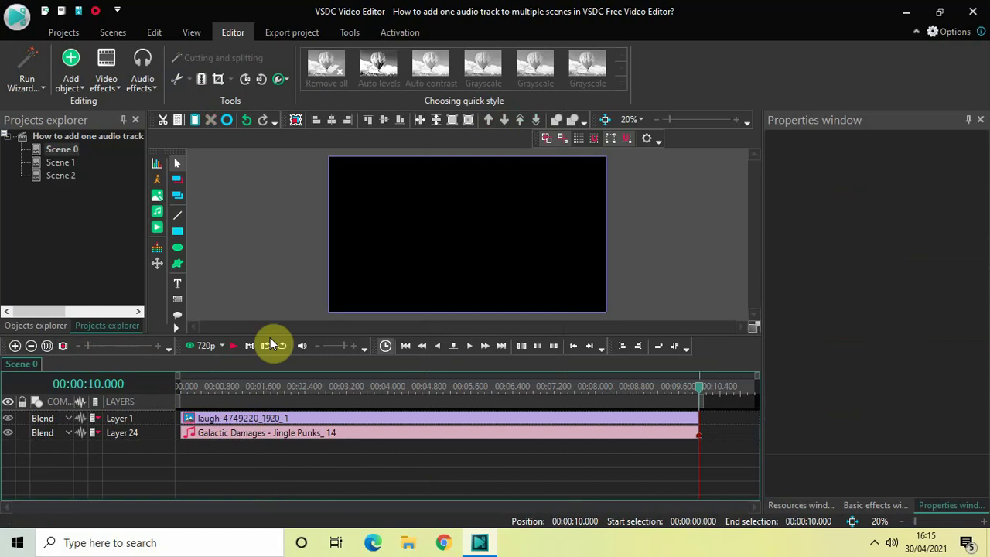
Step: Paste the cut Jingle Punks_15 audio into Scene 1 and align it to 00:00:00.000
{"action": "left_click", "coordinate": [60, 163]}
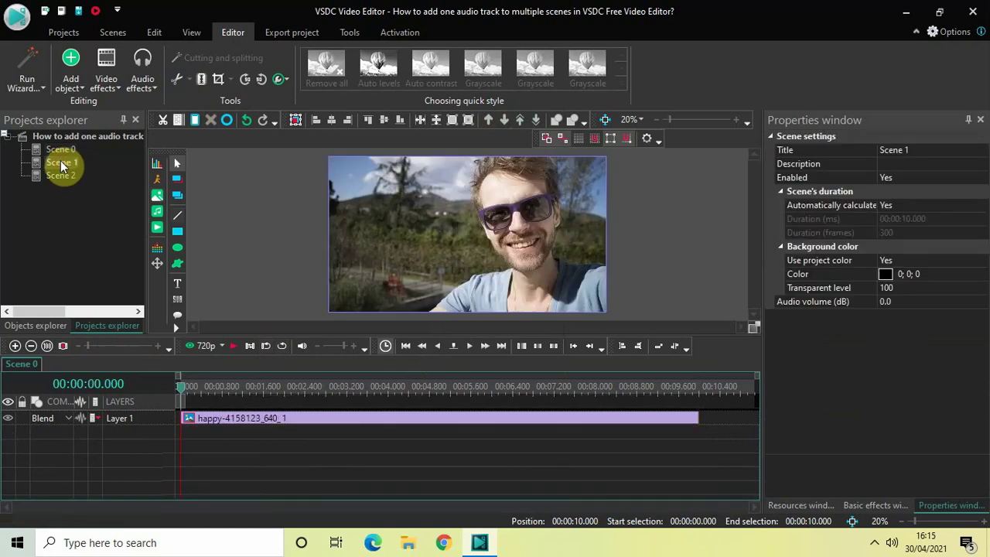
{"action": "right_click", "coordinate": [276, 461]}
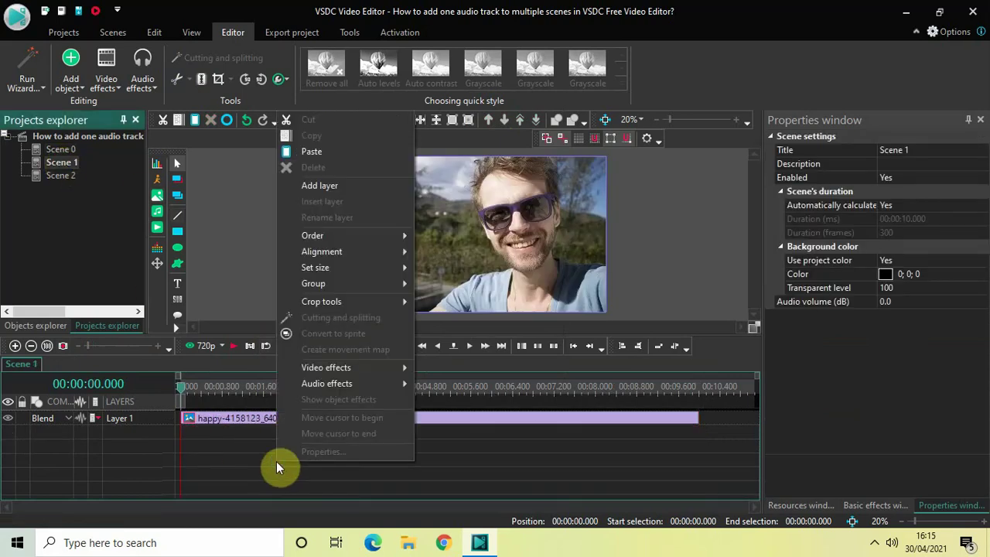
{"action": "left_click", "coordinate": [325, 150]}
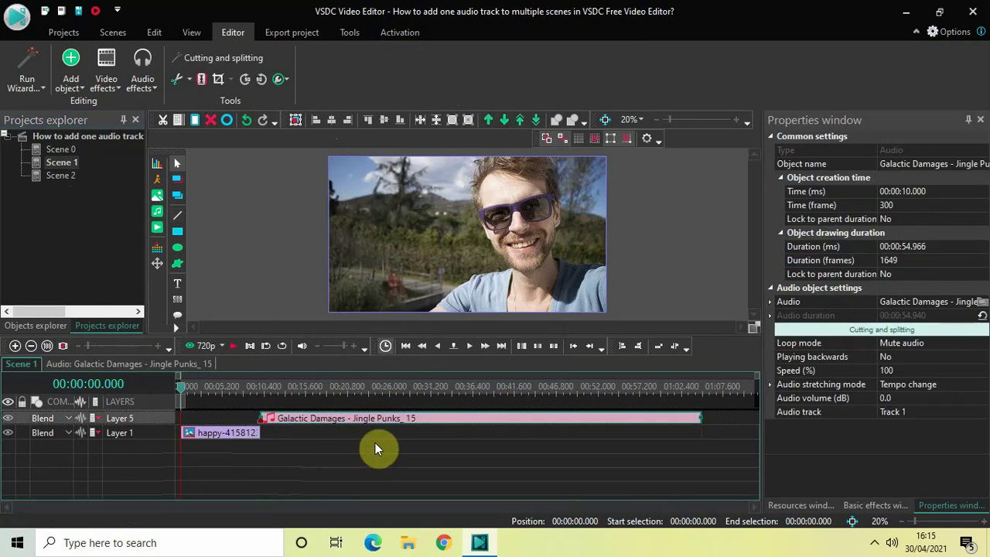
{"action": "left_click_drag", "start_coordinate": [354, 420], "coordinate": [221, 463]}
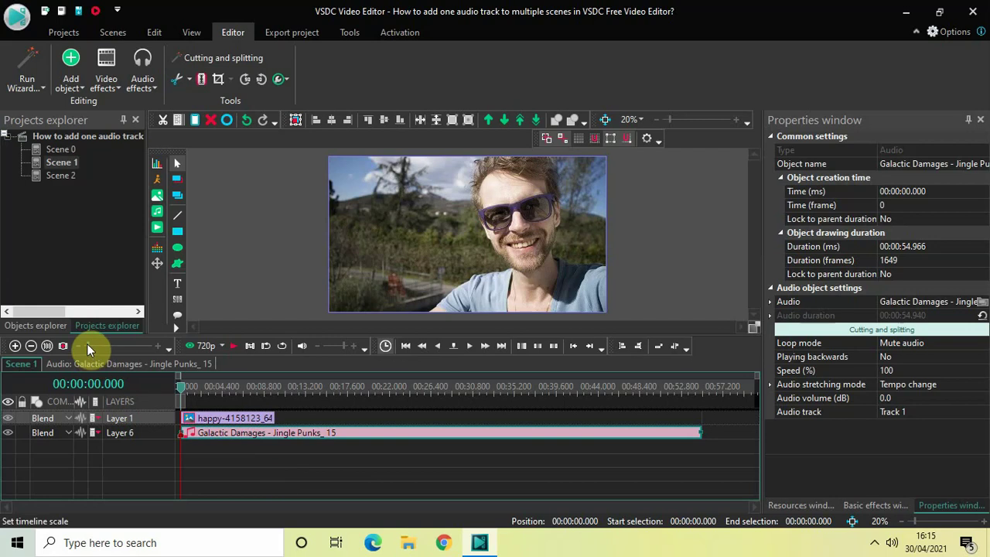
Step: Split Scene 1's audio clip at the 10-second mark
{"action": "left_click_drag", "start_coordinate": [86, 343], "coordinate": [130, 346]}
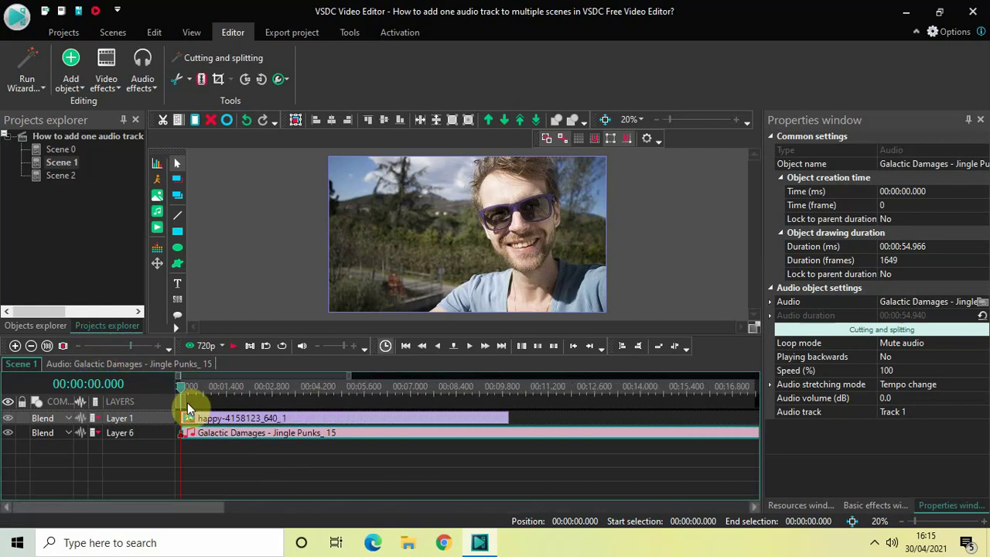
{"action": "left_click_drag", "start_coordinate": [182, 398], "coordinate": [512, 396]}
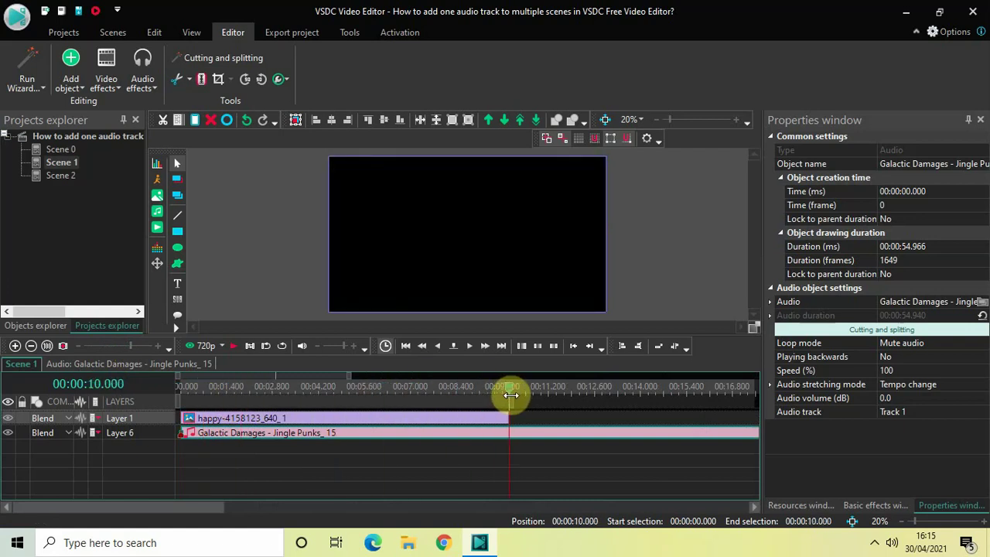
{"action": "left_click", "coordinate": [201, 79]}
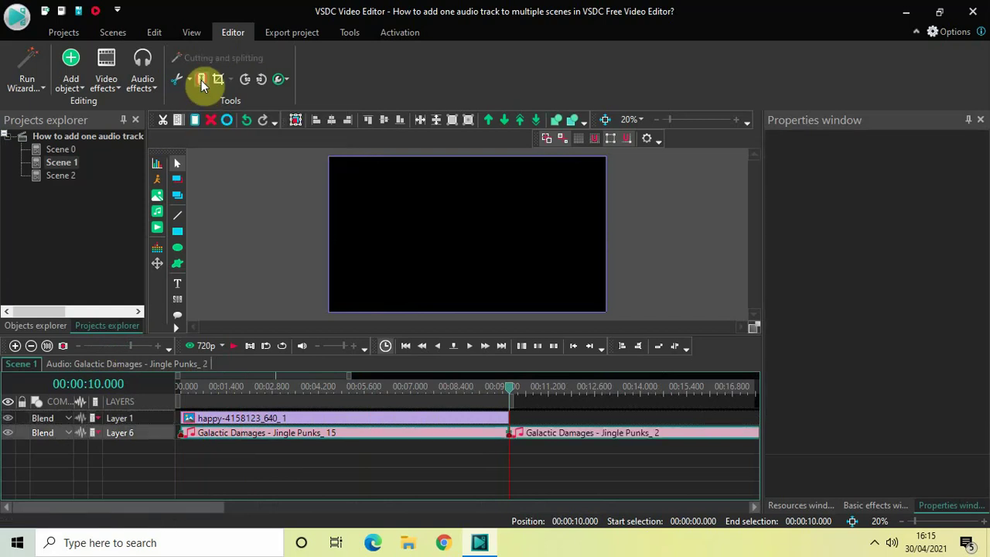
{"action": "left_click", "coordinate": [368, 472]}
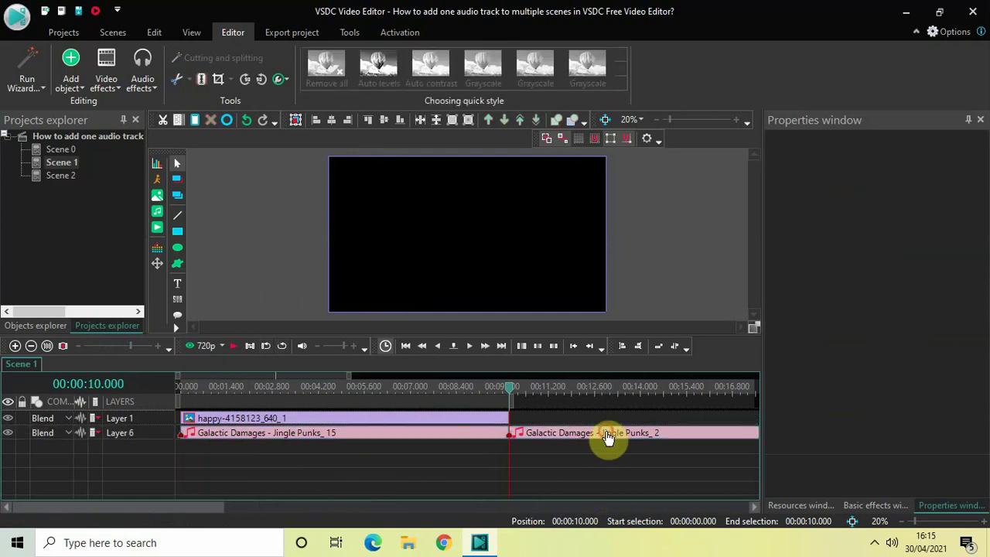
Step: Move the second audio piece onto its own layer and cut it out of Scene 1
{"action": "left_click_drag", "start_coordinate": [607, 438], "coordinate": [606, 450]}
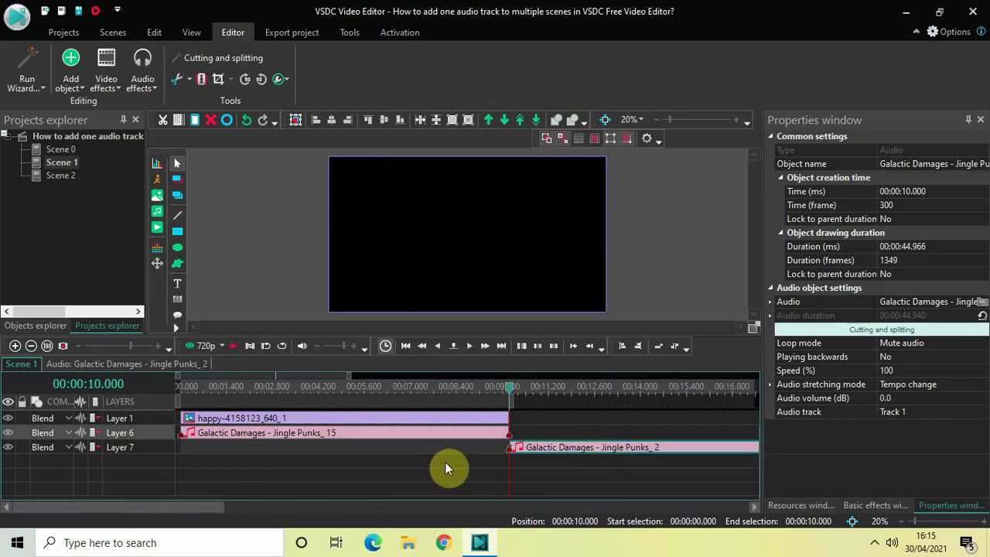
{"action": "left_click_drag", "start_coordinate": [129, 347], "coordinate": [82, 343]}
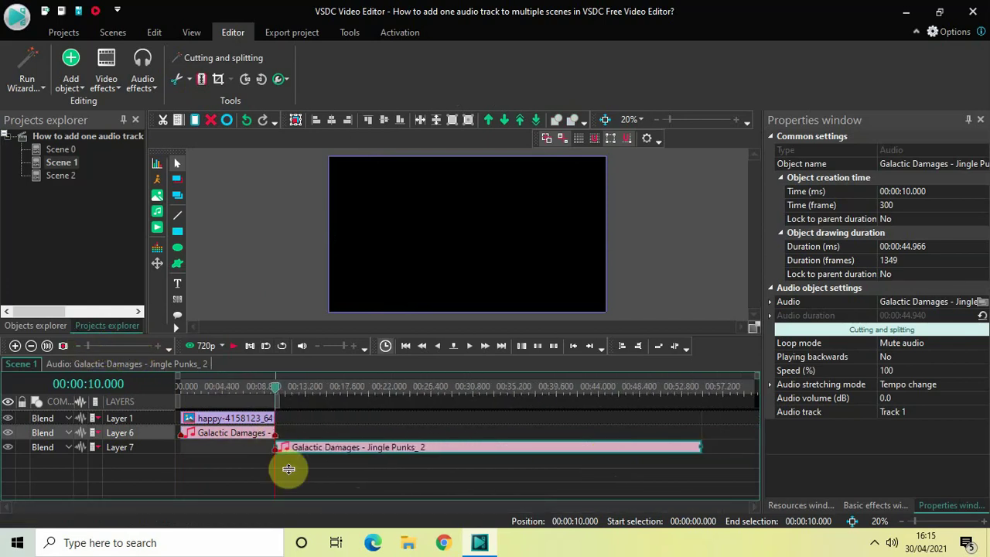
{"action": "right_click", "coordinate": [439, 453]}
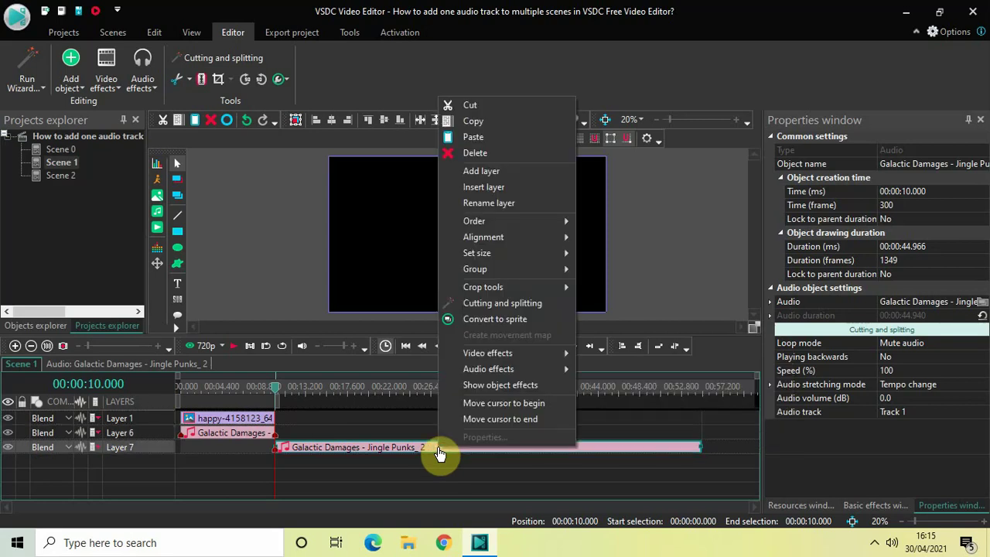
{"action": "left_click", "coordinate": [482, 102]}
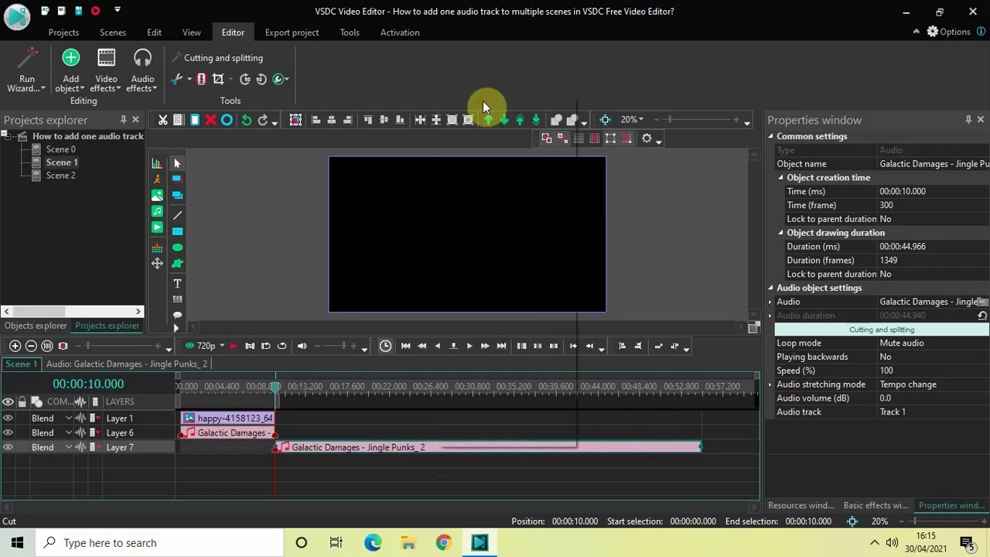
Step: Paste the cut audio piece into Scene 2 on a new layer starting at 0
{"action": "left_click", "coordinate": [64, 176]}
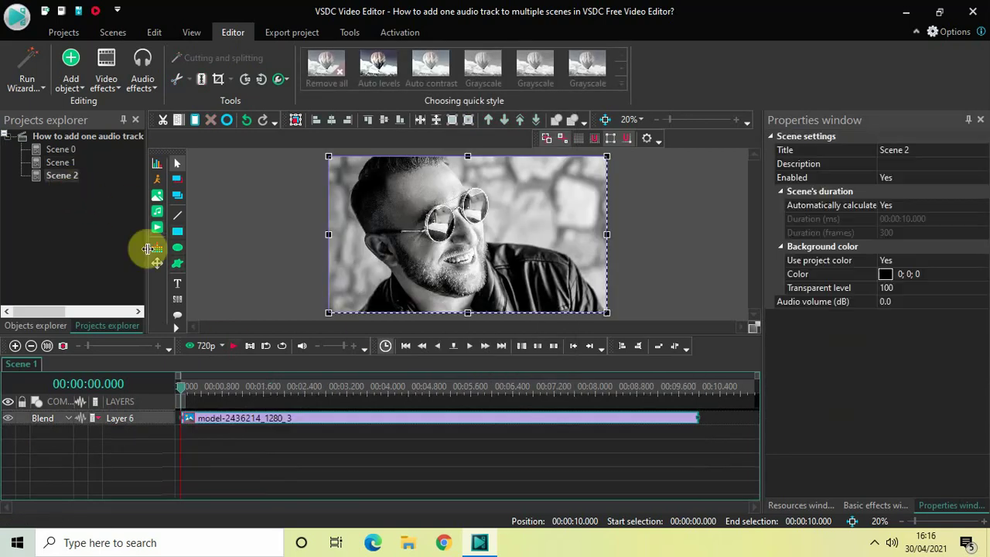
{"action": "right_click", "coordinate": [308, 462]}
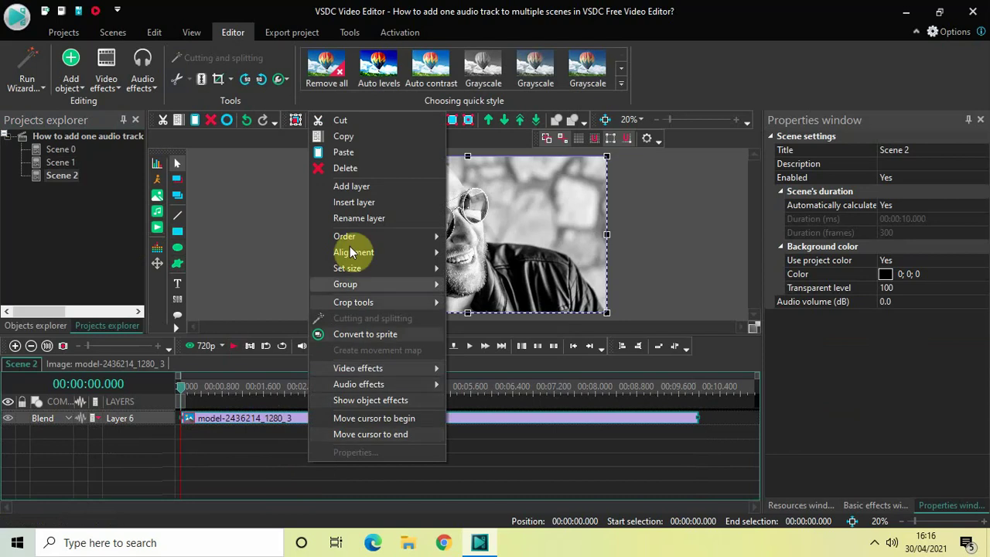
{"action": "left_click", "coordinate": [365, 151]}
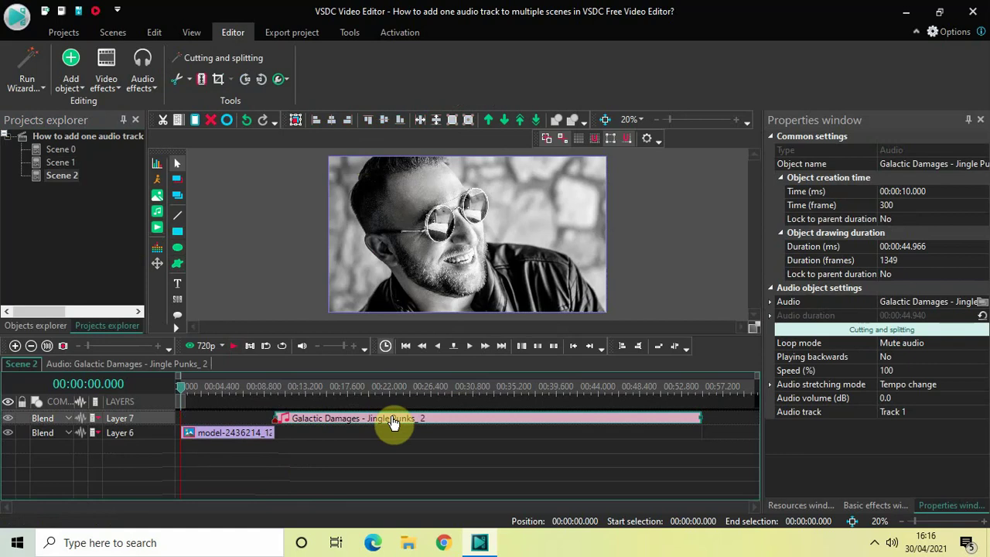
{"action": "left_click_drag", "start_coordinate": [393, 422], "coordinate": [250, 472]}
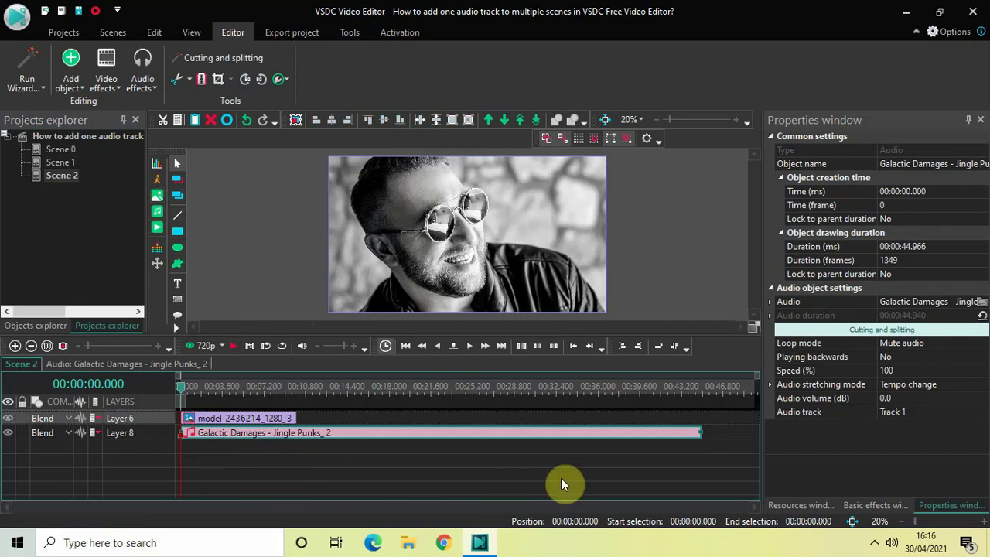
Step: Trim Scene 2's audio to end at 10 seconds, then reopen Scene 0 at the start
{"action": "left_click_drag", "start_coordinate": [700, 433], "coordinate": [296, 439]}
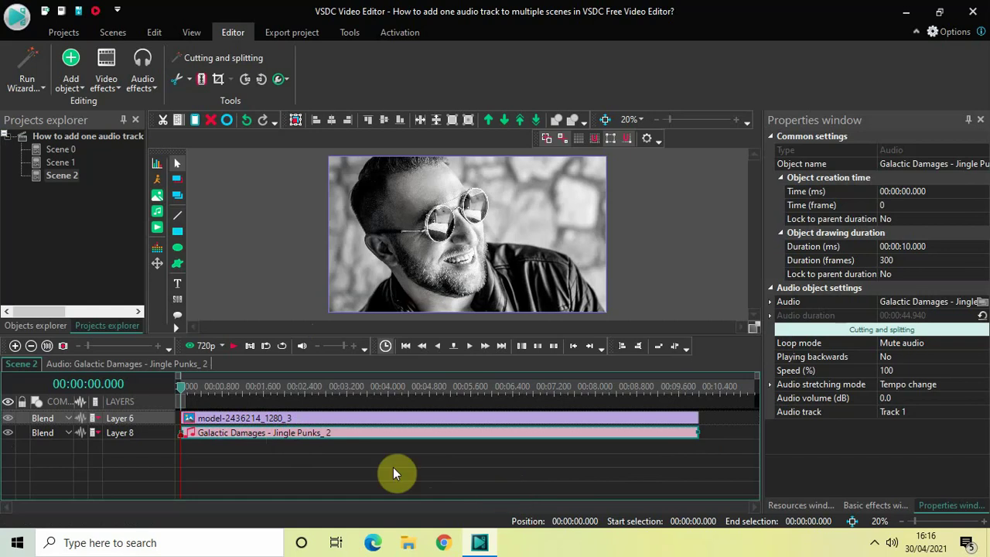
{"action": "left_click", "coordinate": [68, 150]}
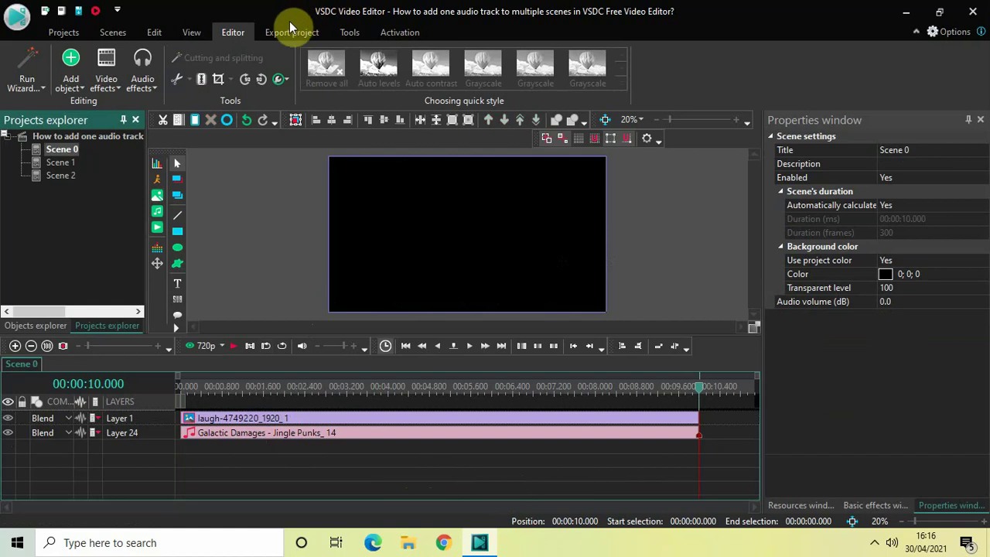
{"action": "left_click", "coordinate": [175, 384]}
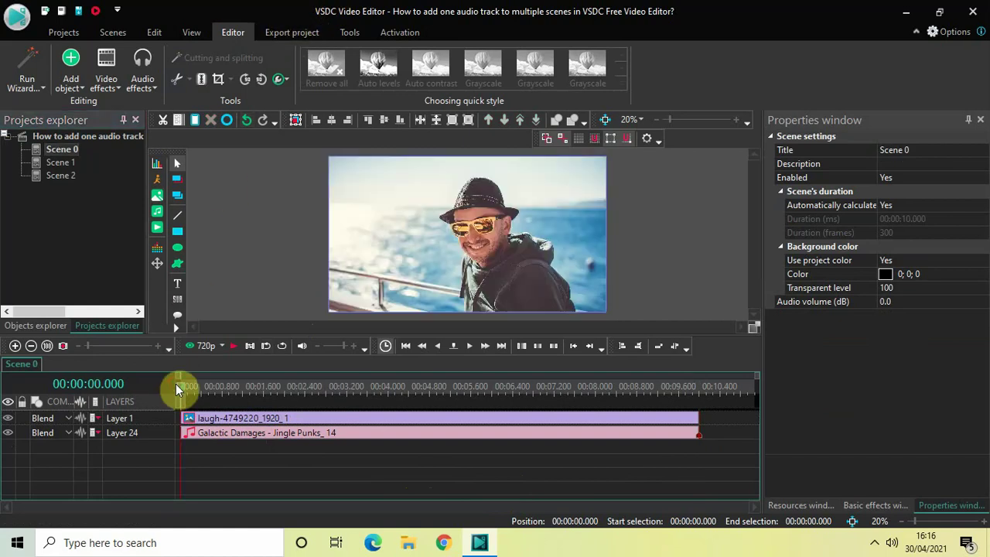
Step: Play the 30-second export preview, then pause it after checking the audio
{"action": "left_click", "coordinate": [292, 31]}
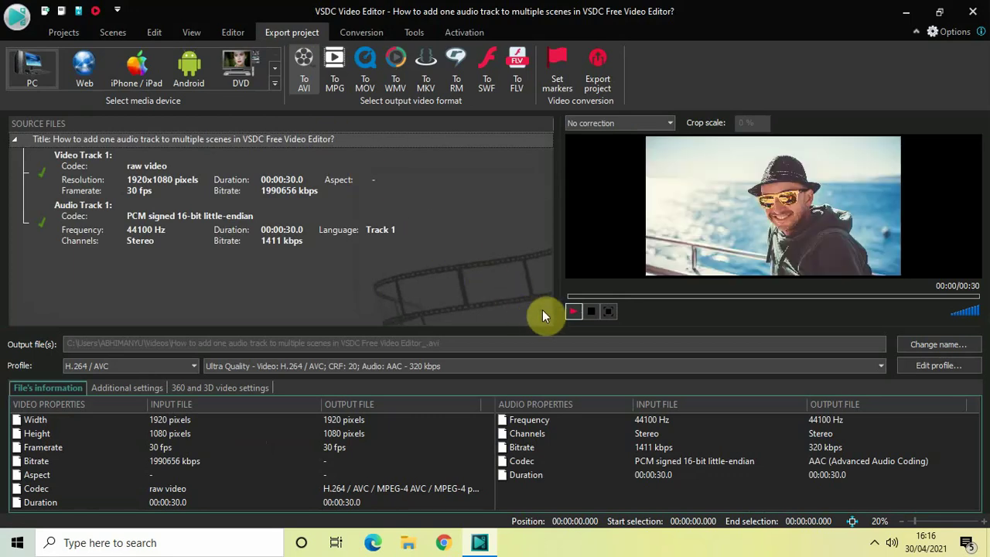
{"action": "left_click", "coordinate": [573, 314]}
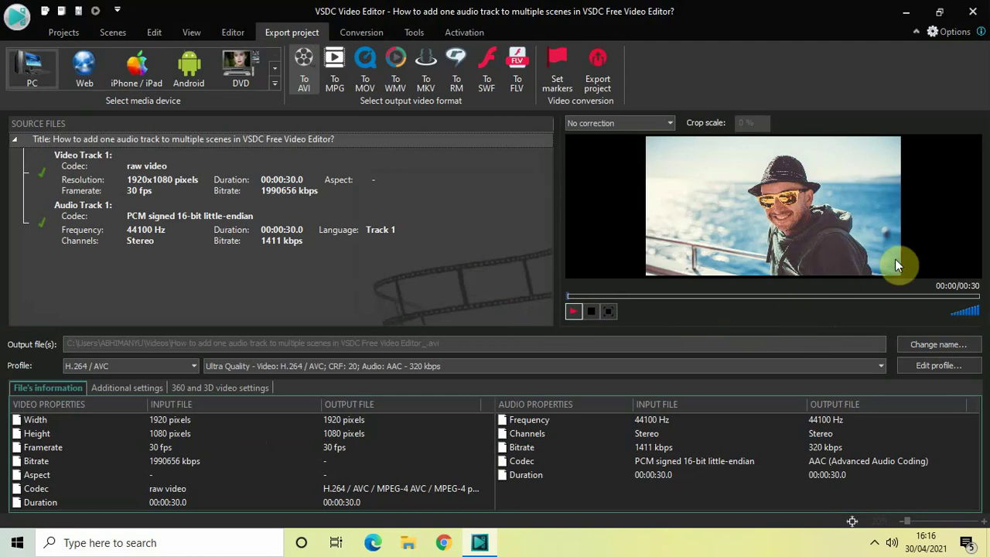
{"action": "left_click", "coordinate": [572, 312]}
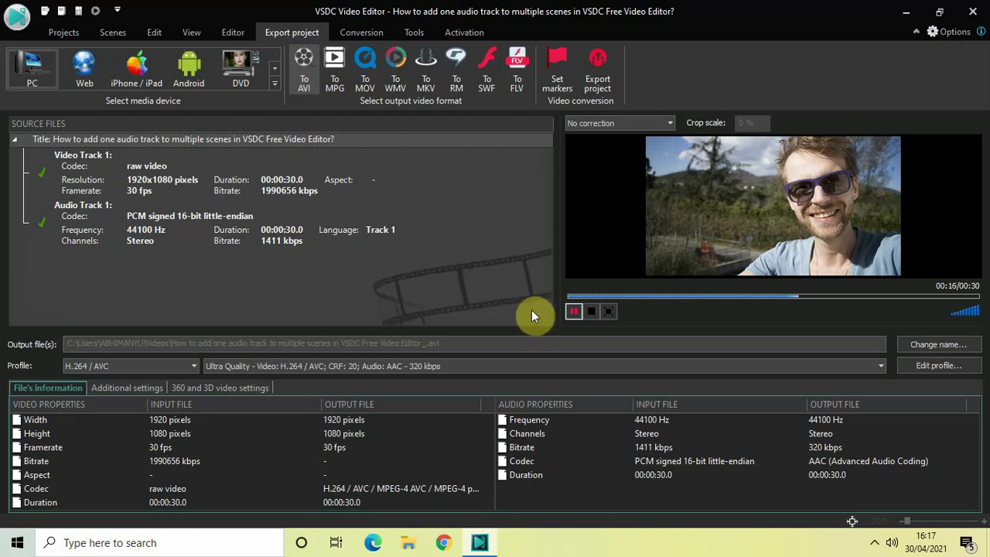
{"action": "left_click", "coordinate": [572, 312]}
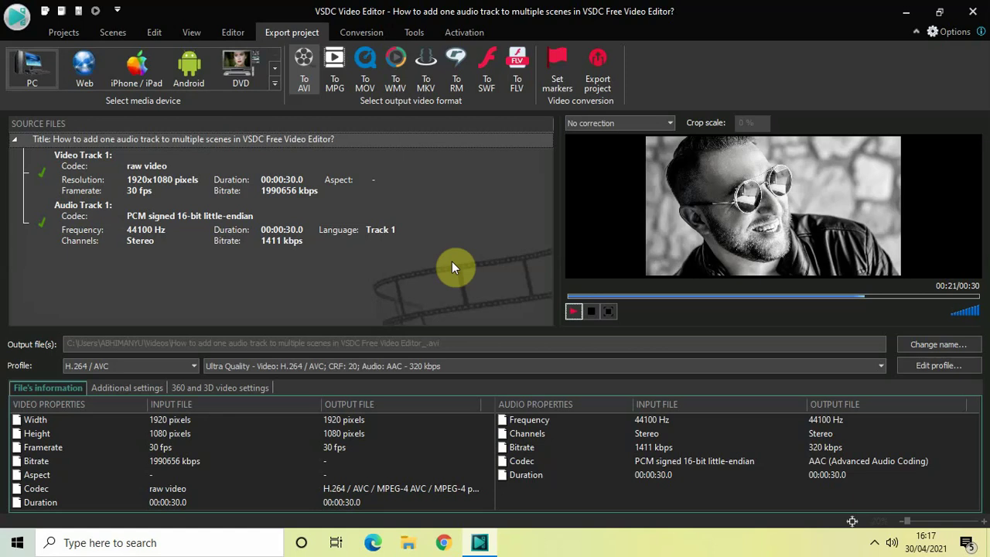
Step: Switch back to the Editor workspace
{"action": "left_click", "coordinate": [233, 35]}
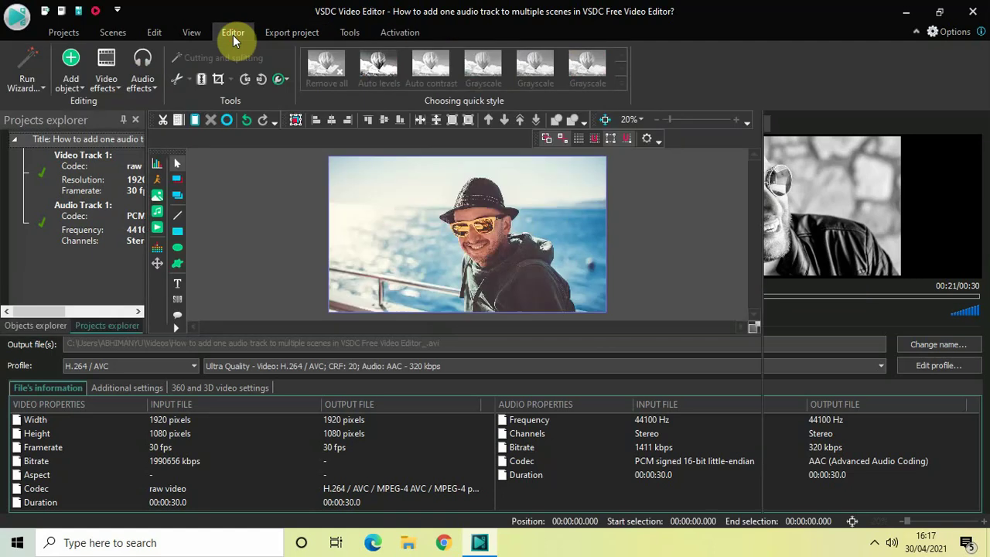